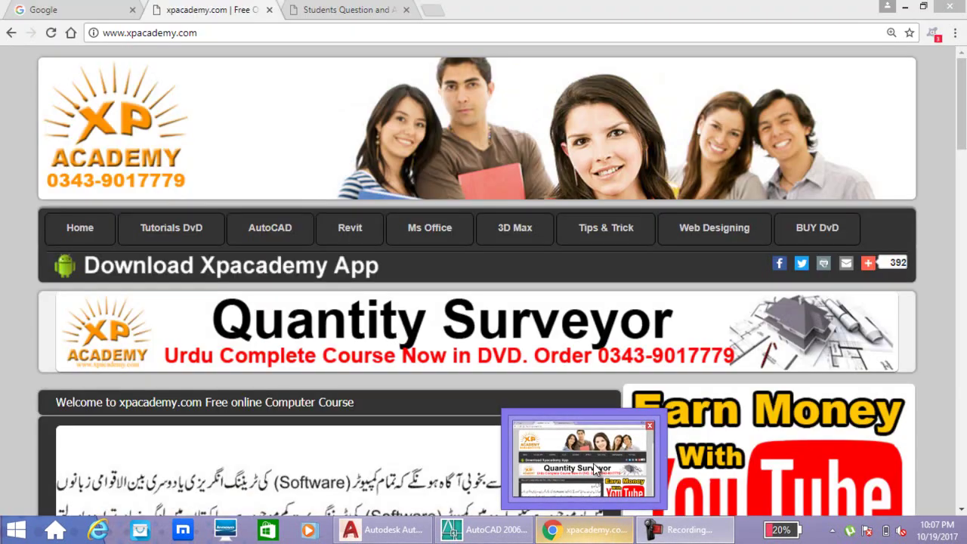
- Bring the xpacademy.com window forward and scroll down to the Video Tutorial DVD grid
left_click(593, 466)
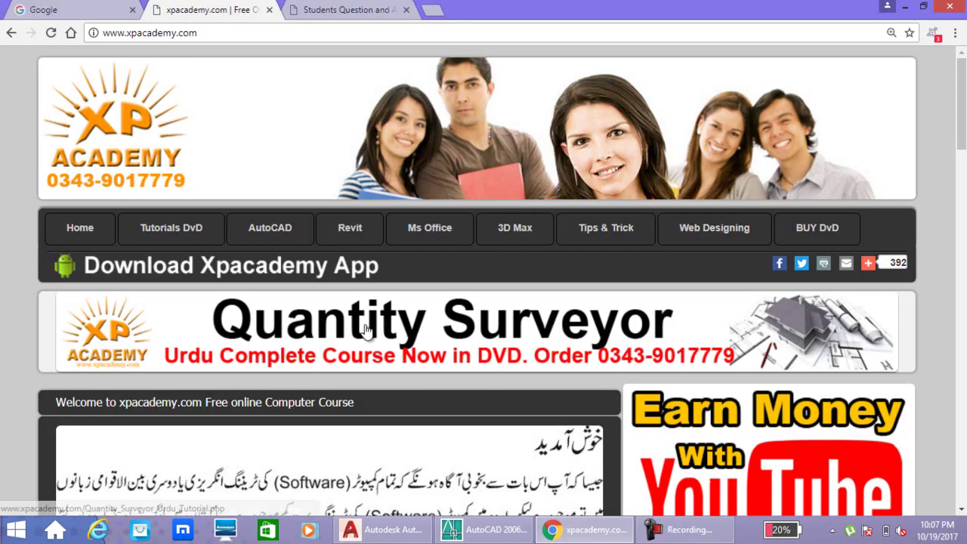
scroll(349, 287, "down", 1)
scroll(371, 280, "down", 1)
scroll(628, 256, "down", 2)
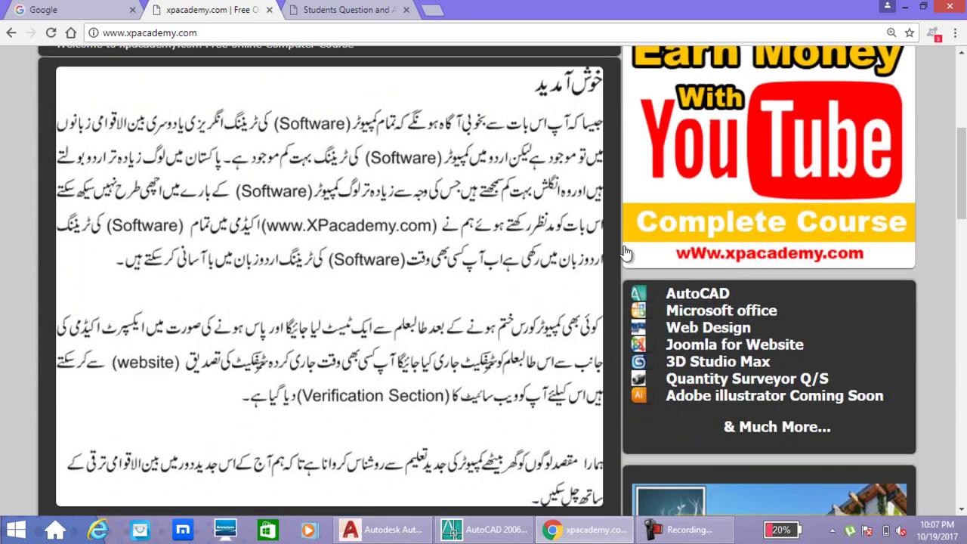
scroll(790, 322, "down", 4)
scroll(790, 322, "down", 1)
scroll(790, 321, "down", 1)
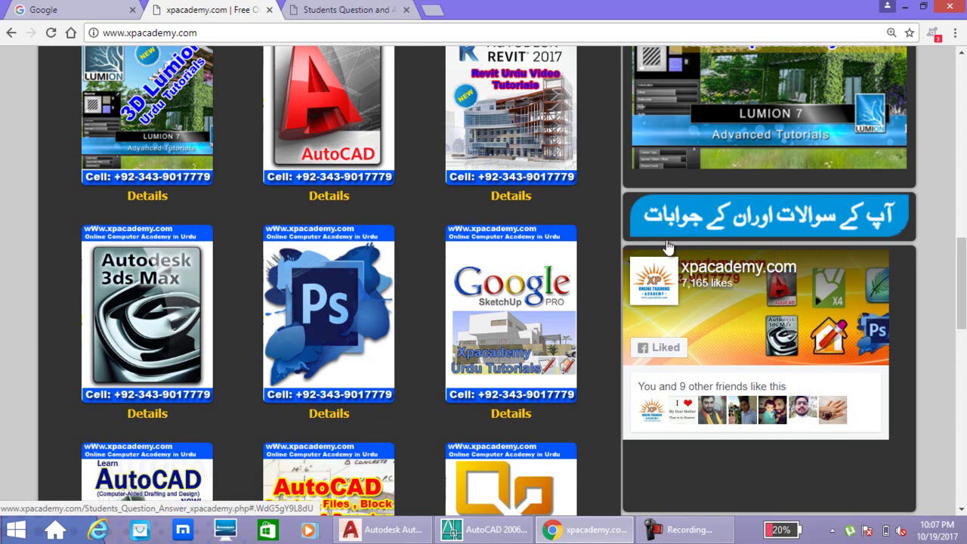
- Switch to the Students Question and Answer tab and scroll through its tutorial videos
left_click(316, 11)
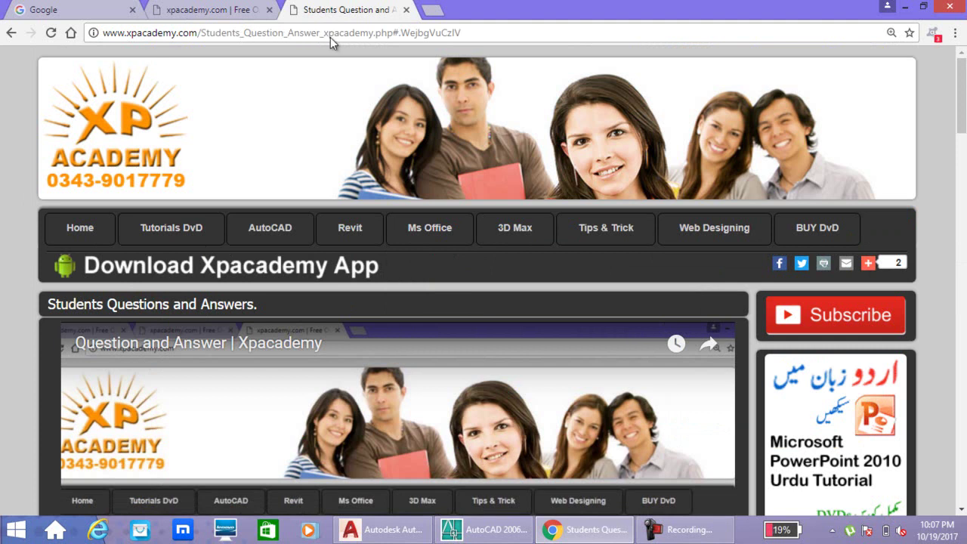
scroll(363, 242, "down", 2)
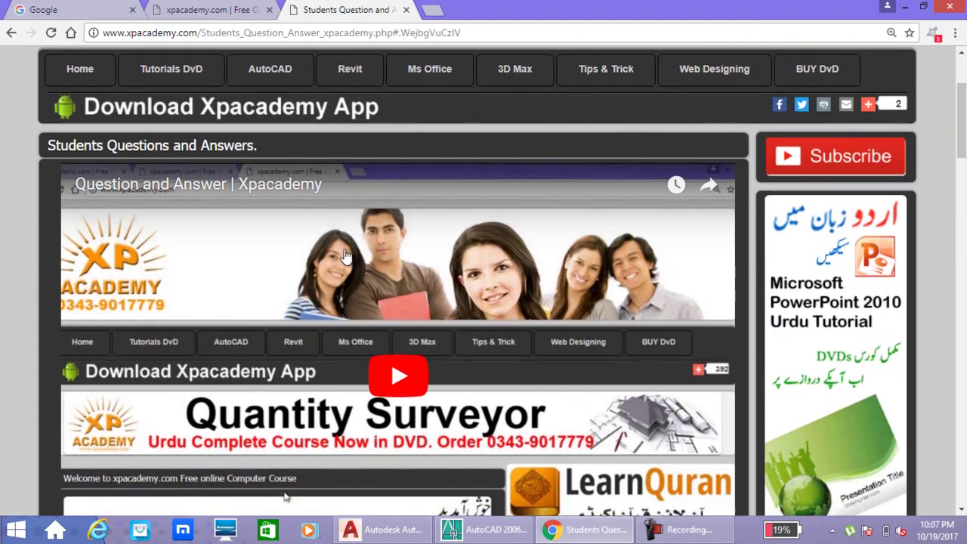
scroll(344, 255, "down", 1)
scroll(345, 255, "down", 1)
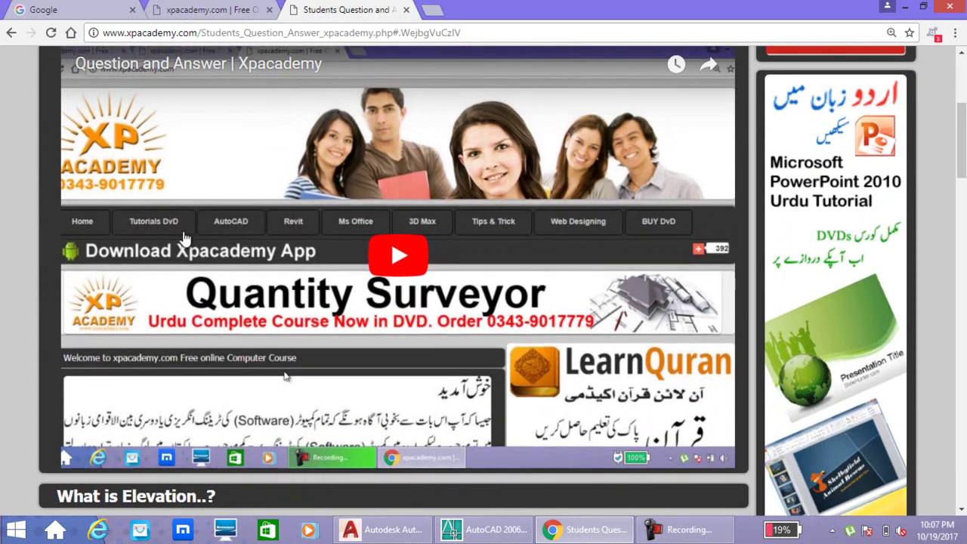
scroll(184, 239, "up", 1)
scroll(380, 190, "down", 3)
scroll(379, 189, "down", 4)
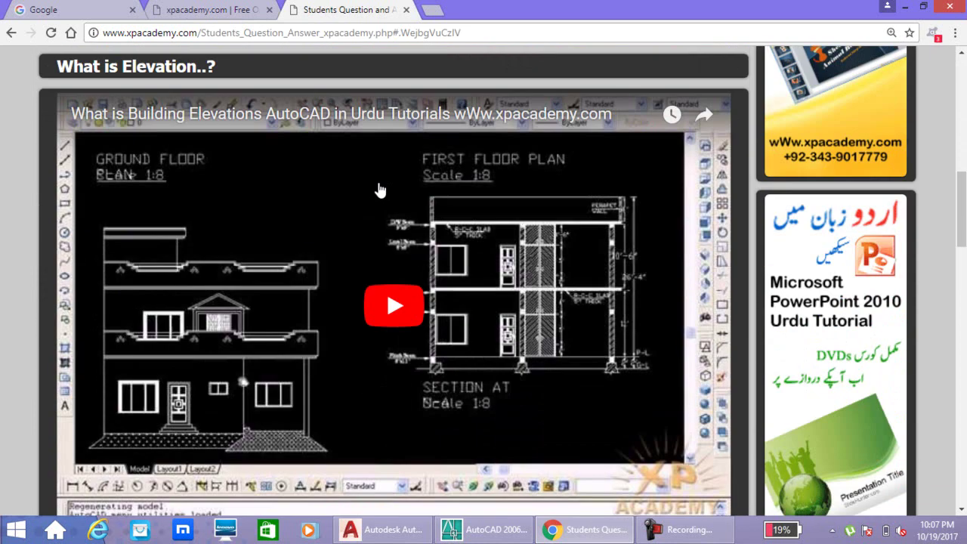
scroll(381, 191, "down", 5)
scroll(381, 192, "down", 2)
scroll(379, 193, "down", 7)
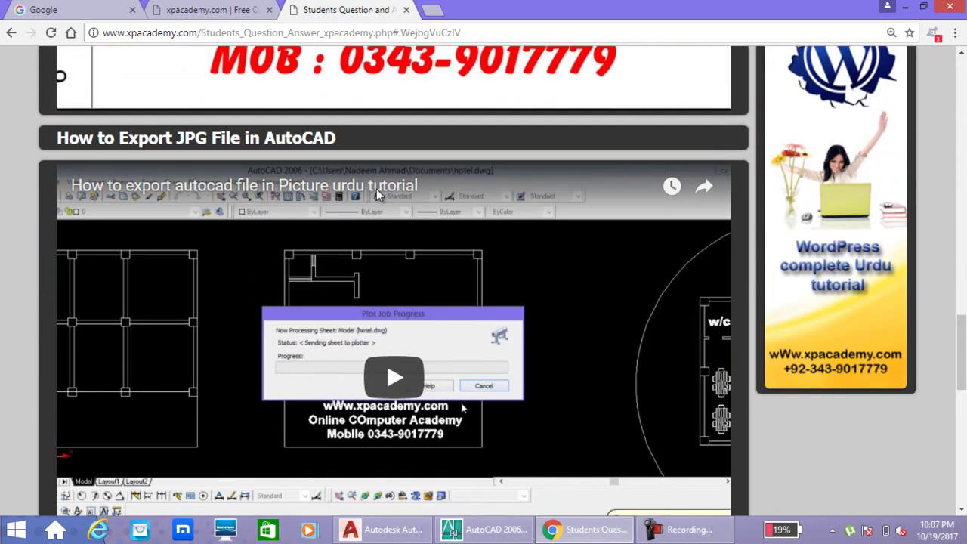
scroll(379, 195, "down", 2)
scroll(121, 322, "up", 2)
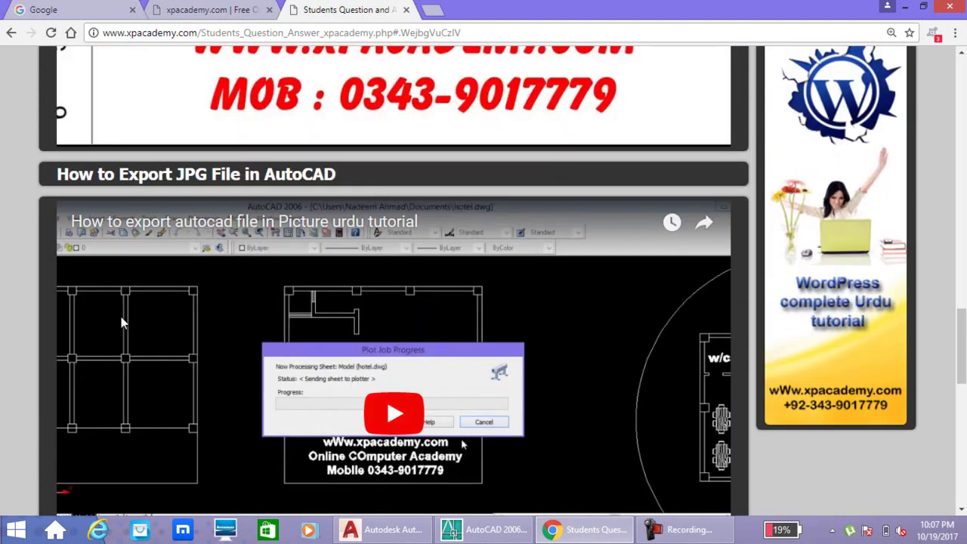
- Highlight the 'How to Export JPG File in AutoCAD' and units-conversion titles, then reach the question form
left_click_drag(57, 175, 333, 194)
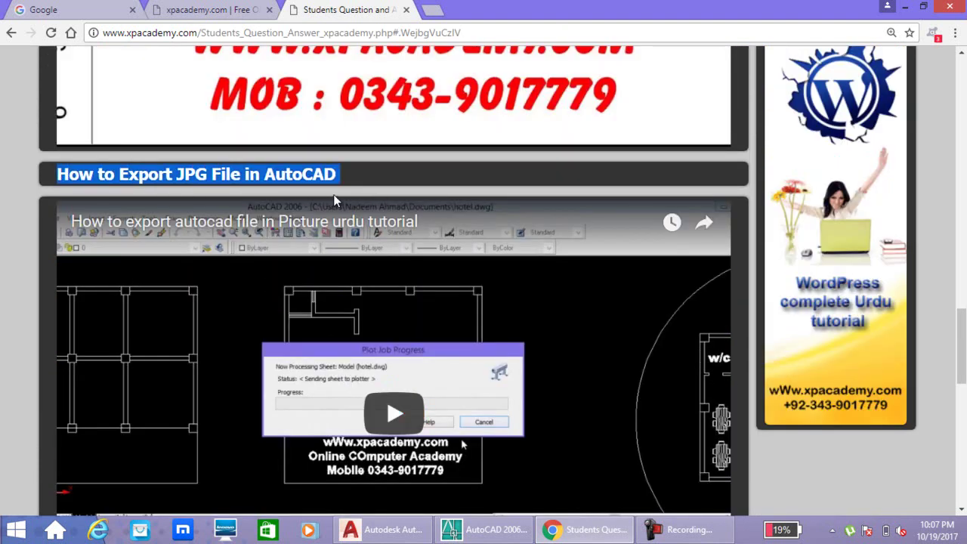
scroll(332, 260, "up", 2)
scroll(325, 268, "up", 2)
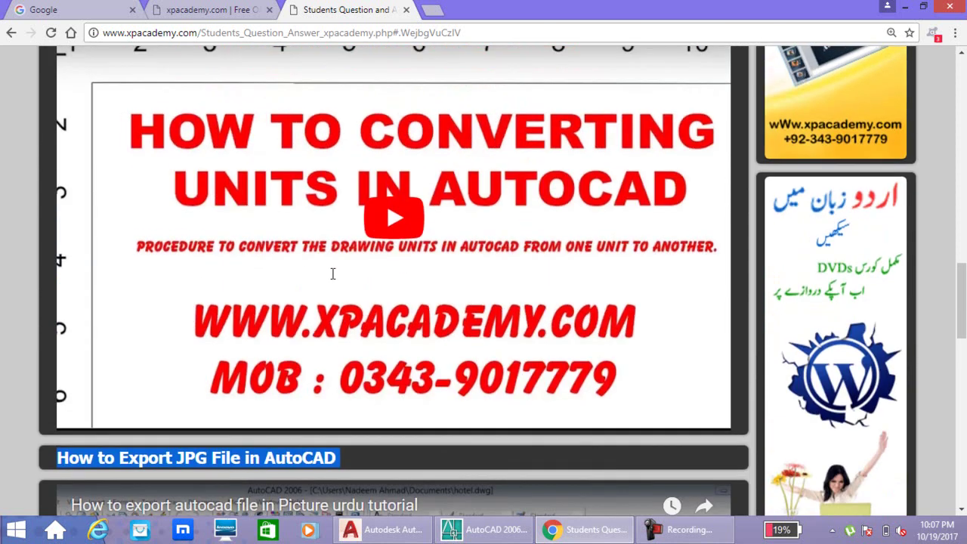
scroll(316, 280, "up", 4)
left_click_drag(58, 262, 459, 258)
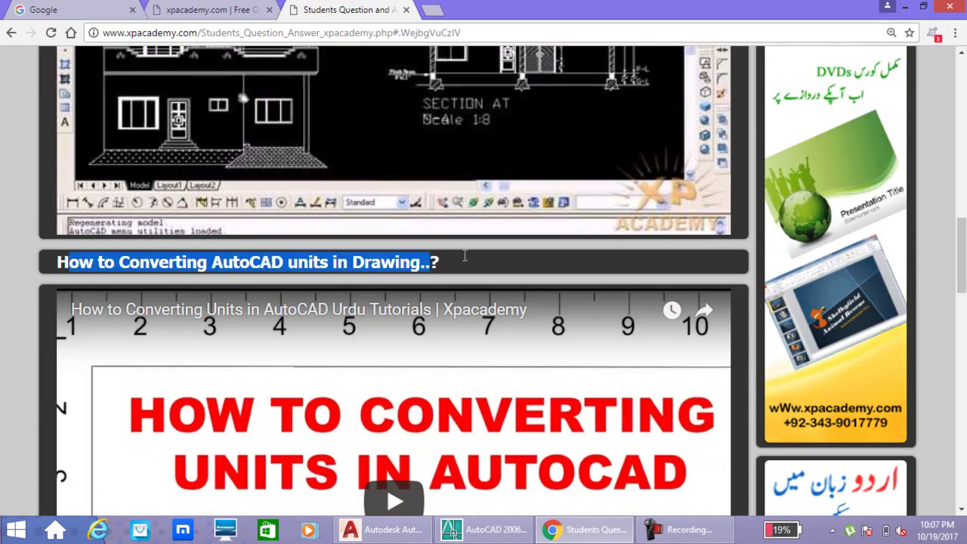
scroll(400, 268, "down", 5)
scroll(340, 276, "down", 3)
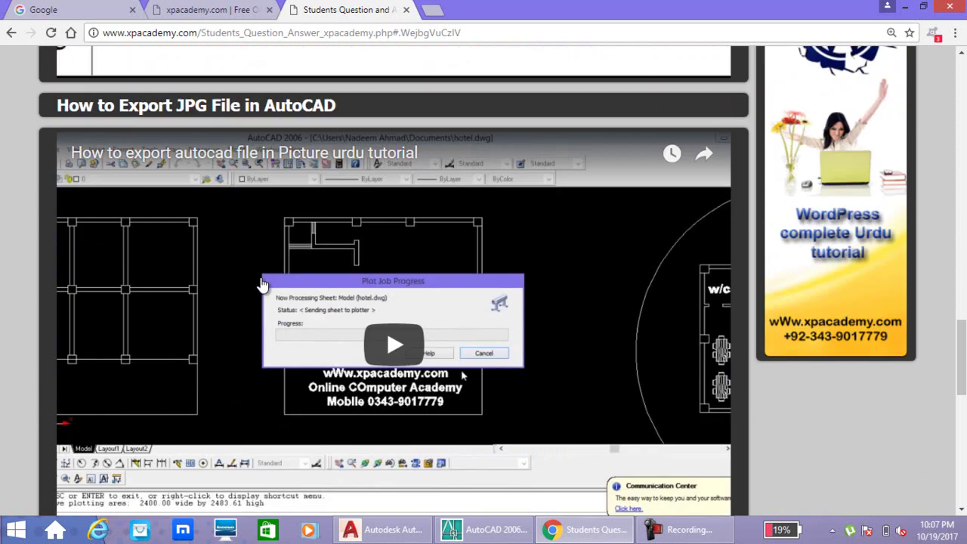
scroll(279, 283, "down", 5)
scroll(302, 285, "up", 4)
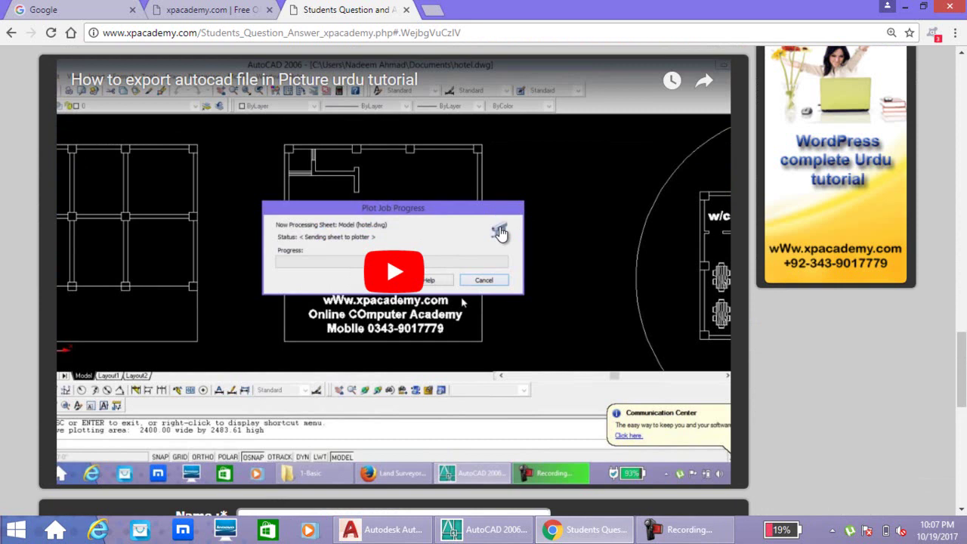
scroll(497, 242, "down", 3)
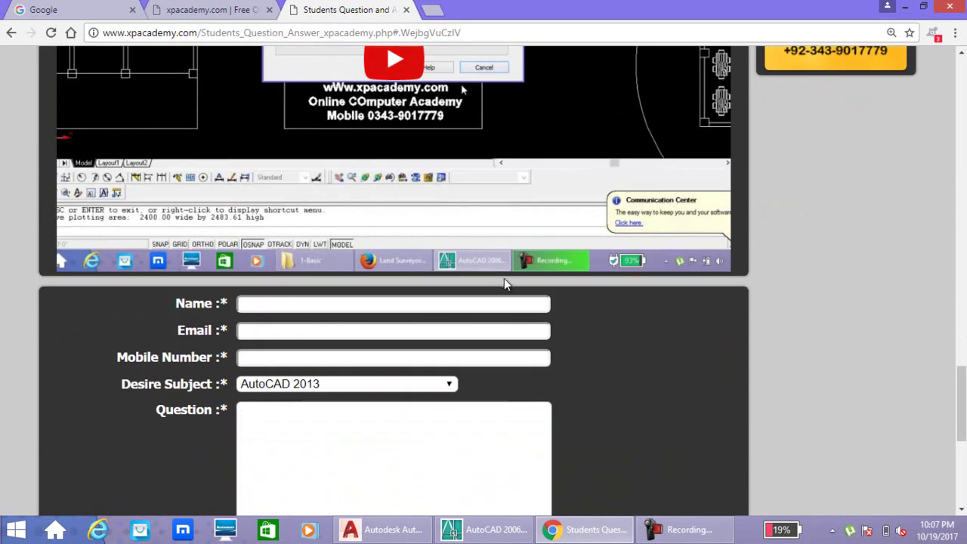
left_click(257, 303)
left_click(259, 333)
left_click(259, 353)
left_click(266, 387)
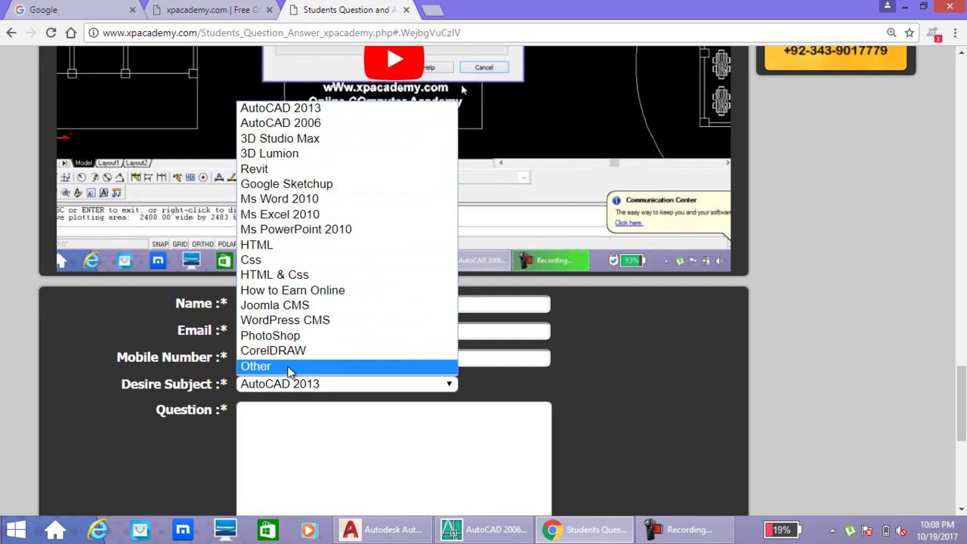
left_click(513, 393)
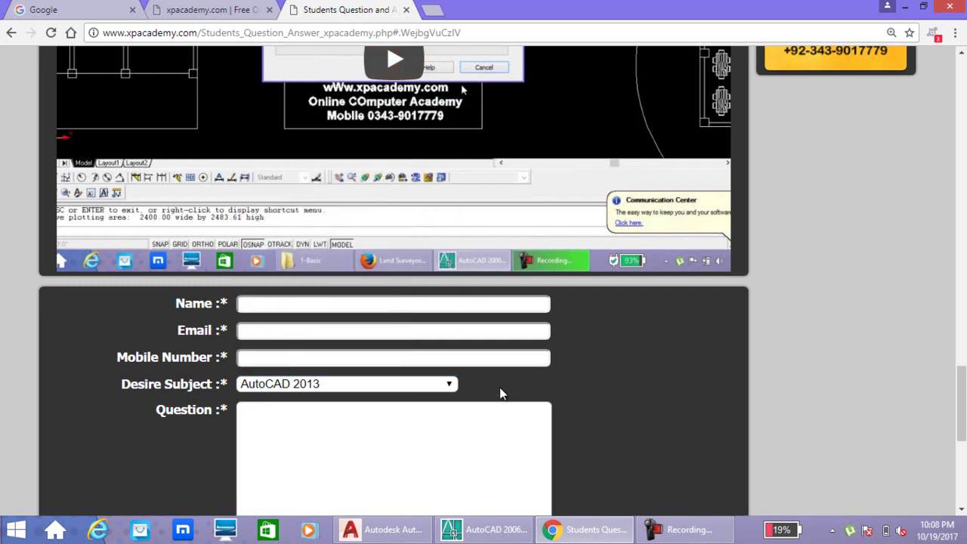
scroll(499, 393, "down", 1)
scroll(306, 361, "down", 1)
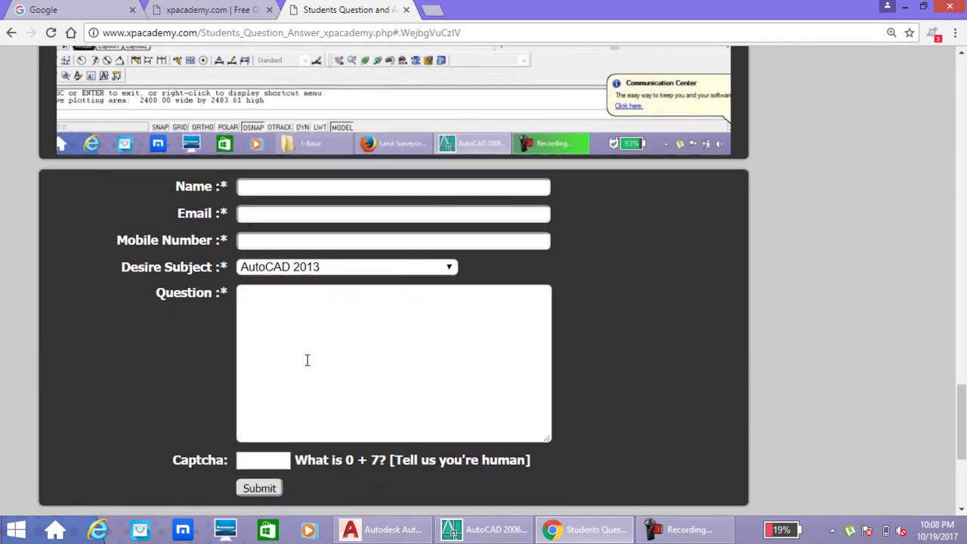
scroll(307, 360, "down", 1)
left_click(255, 436)
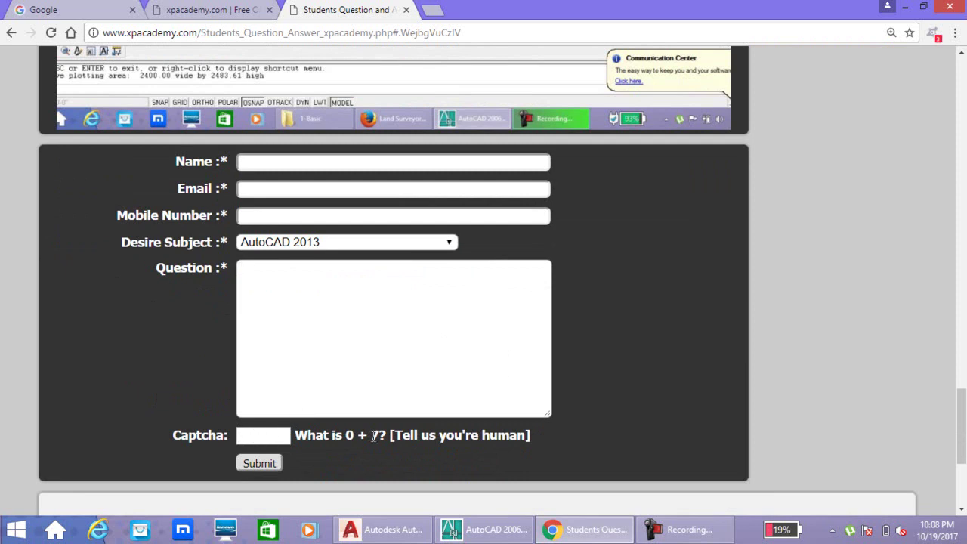
left_click_drag(380, 435, 349, 435)
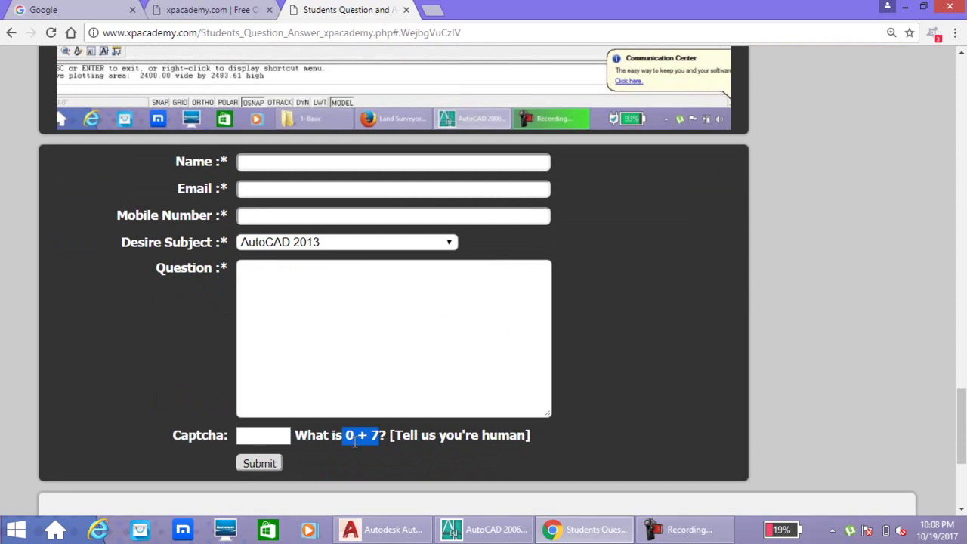
left_click(280, 436)
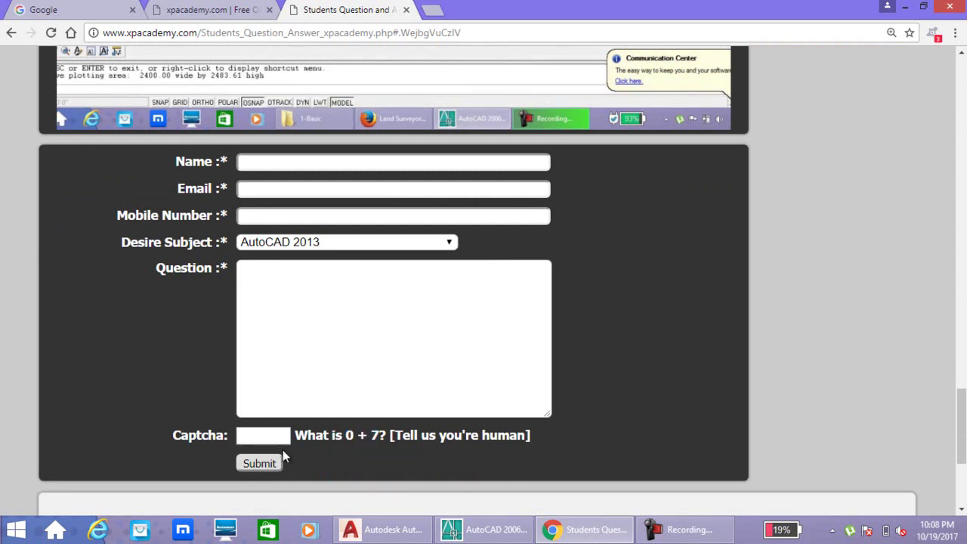
scroll(306, 468, "down", 3)
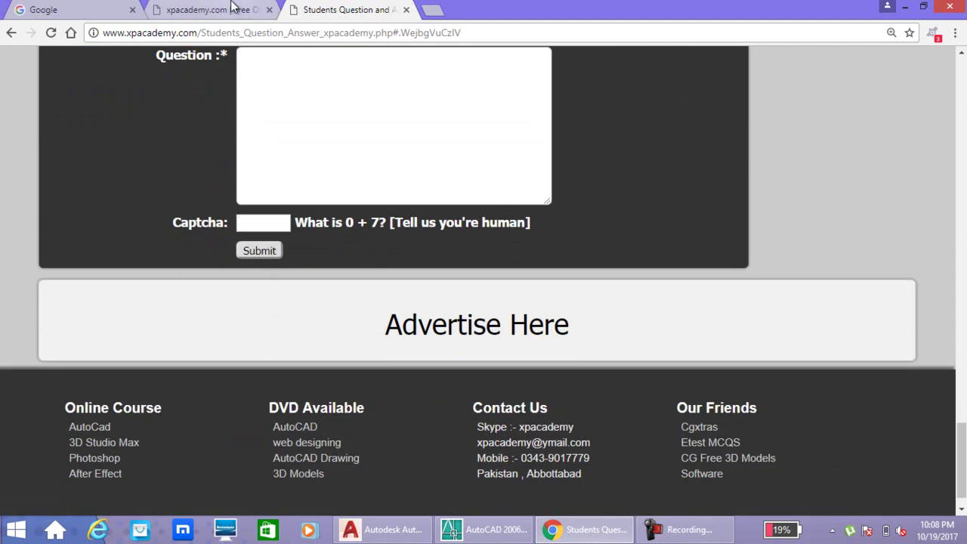
left_click(904, 7)
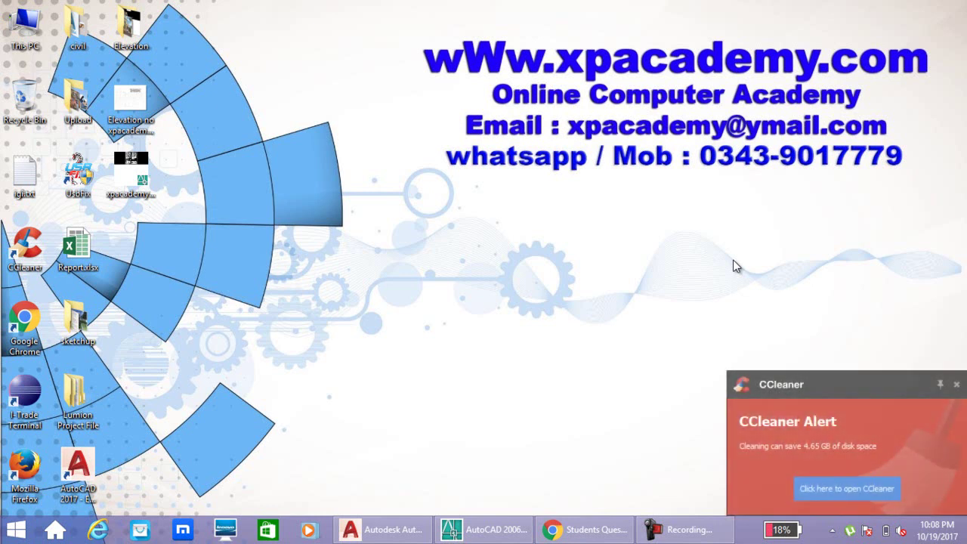
- Dismiss the CCleaner disk cleaning alert
left_click(956, 384)
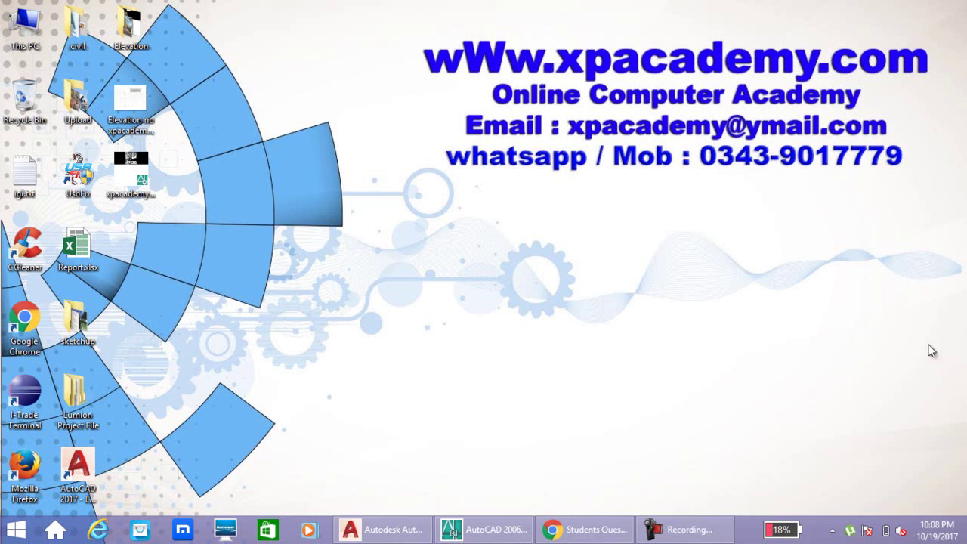
- Bring the AutoCAD 2017 xpacademy.dwg window forward, then minimize it again
left_click(411, 534)
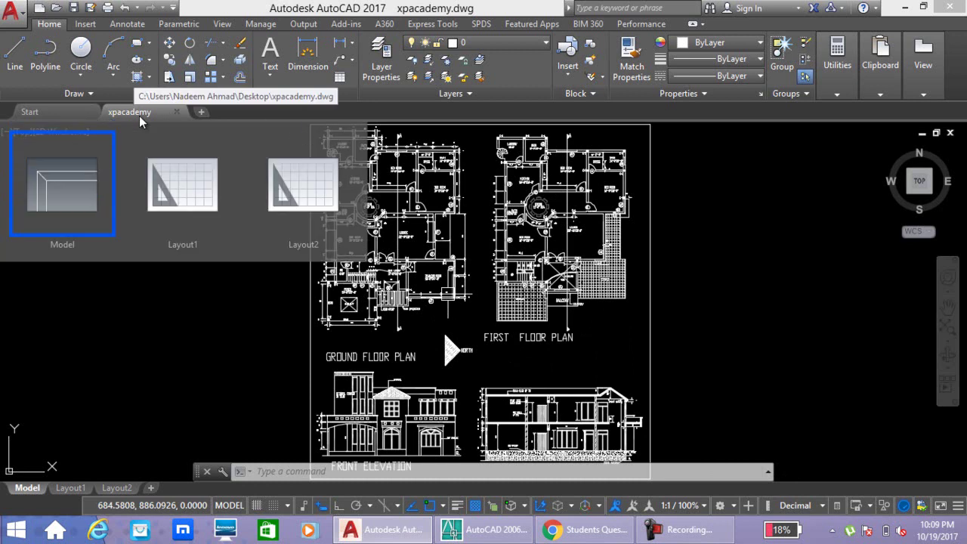
left_click(898, 8)
mouse_move(484, 529)
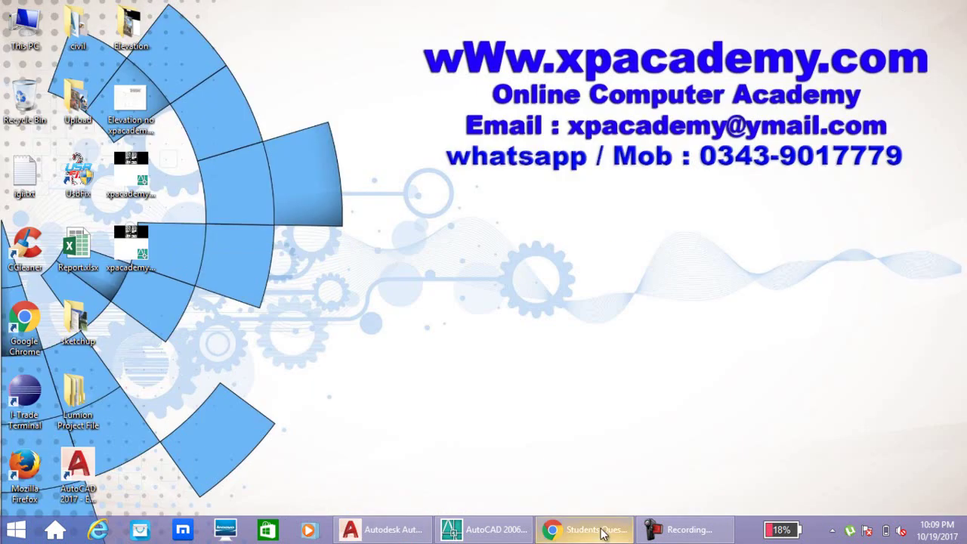
left_click(495, 535)
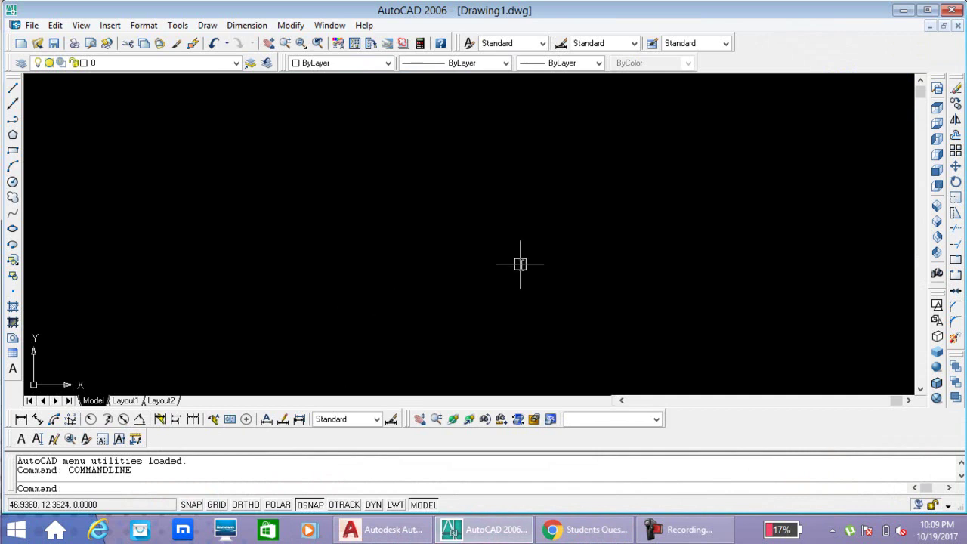
left_click(39, 44)
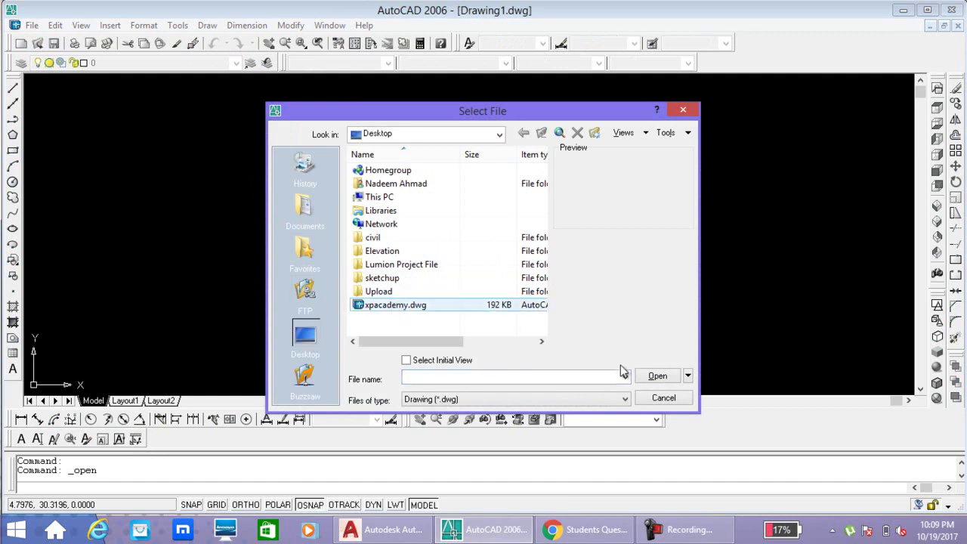
left_click(654, 375)
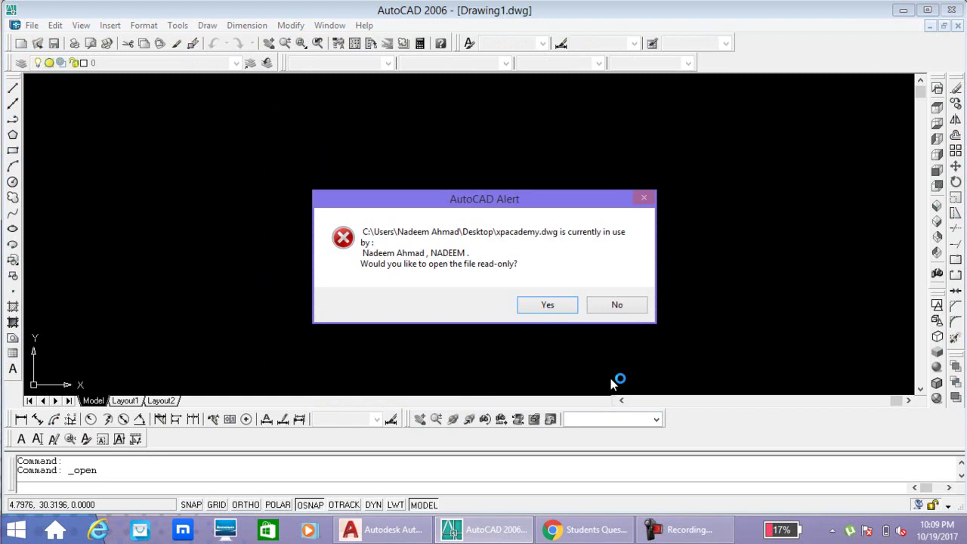
left_click(550, 310)
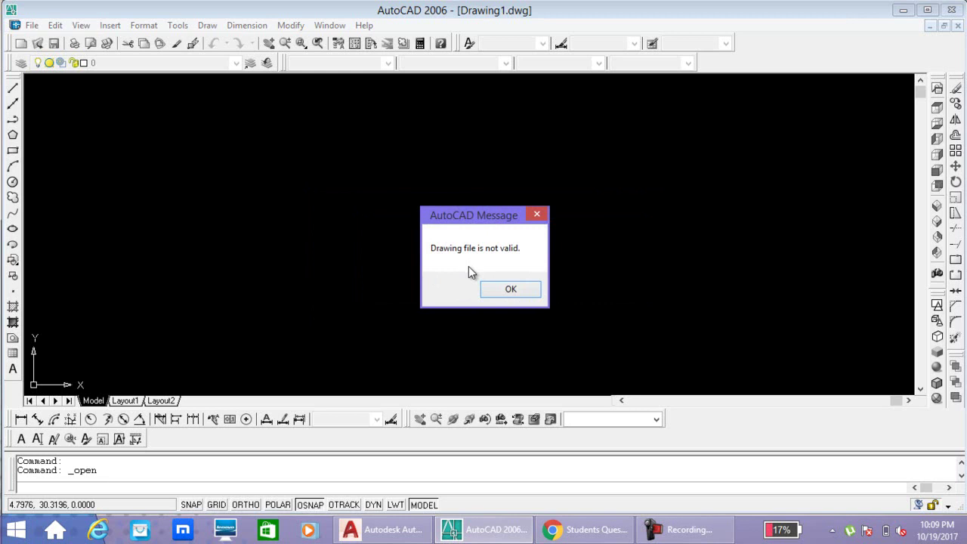
left_click(501, 295)
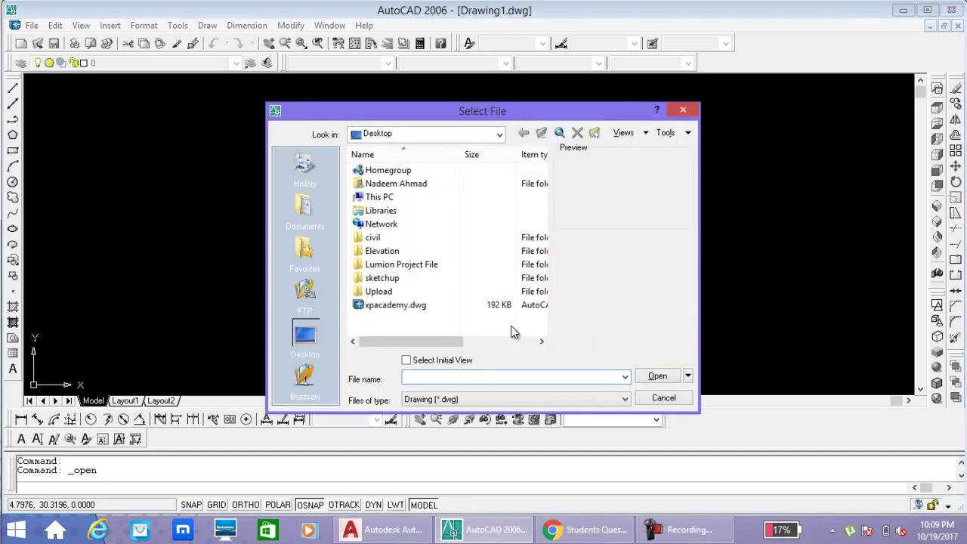
key("Escape")
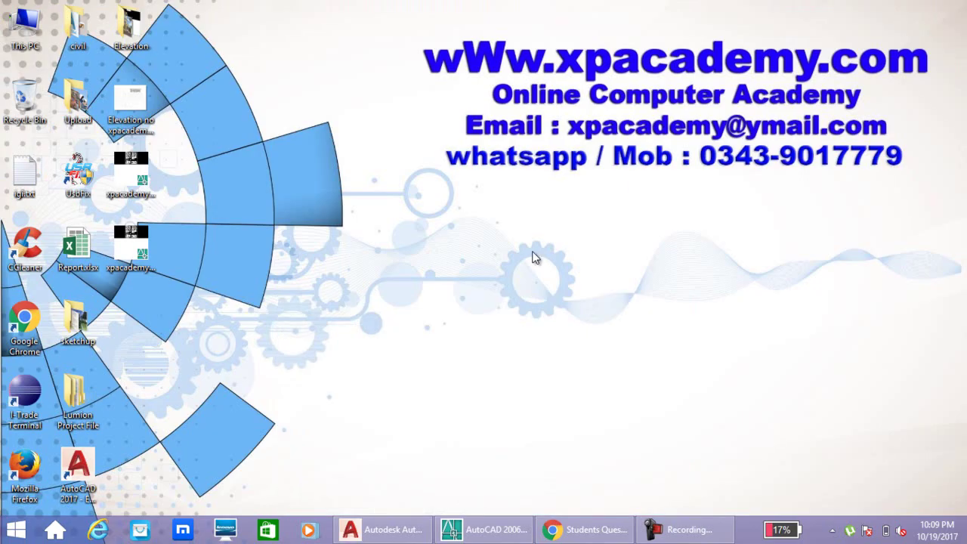
- Return to the xpacademy.dwg house plan in AutoCAD 2017 and launch Save As
left_click_drag(171, 307, 106, 225)
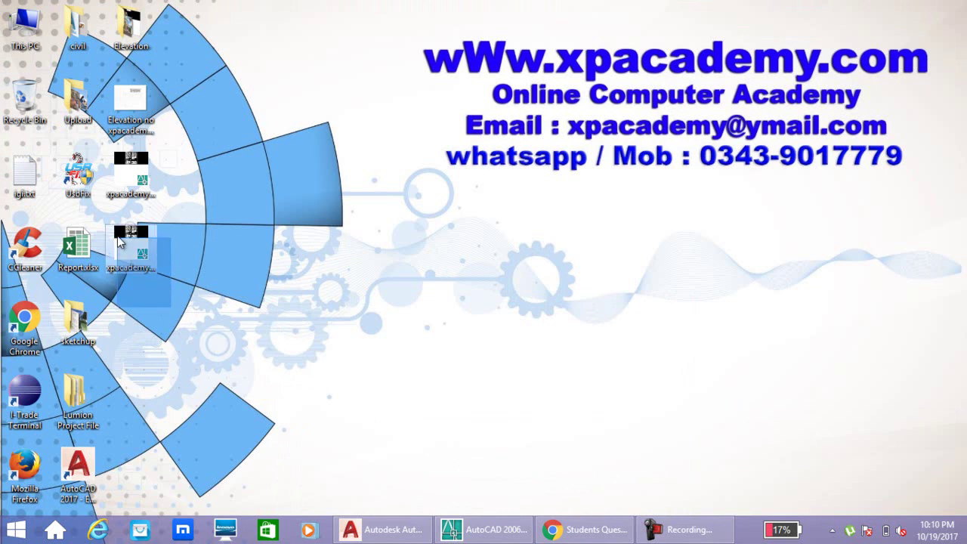
left_click(175, 268)
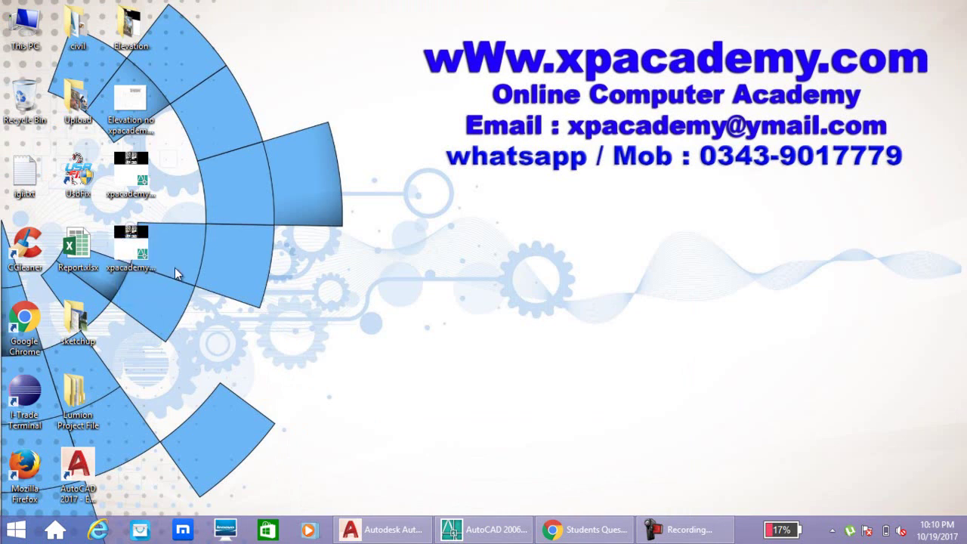
key("Escape")
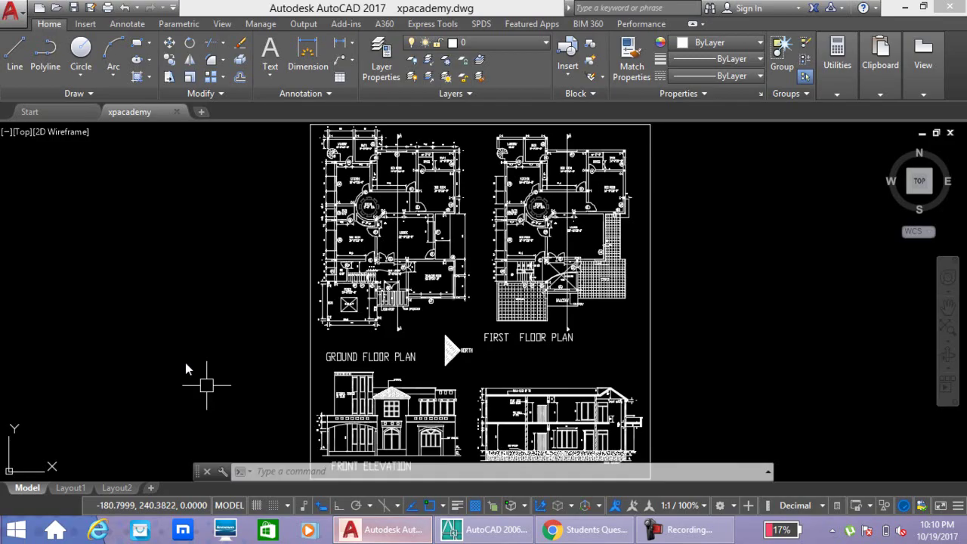
middle_click_drag(721, 278, 711, 273)
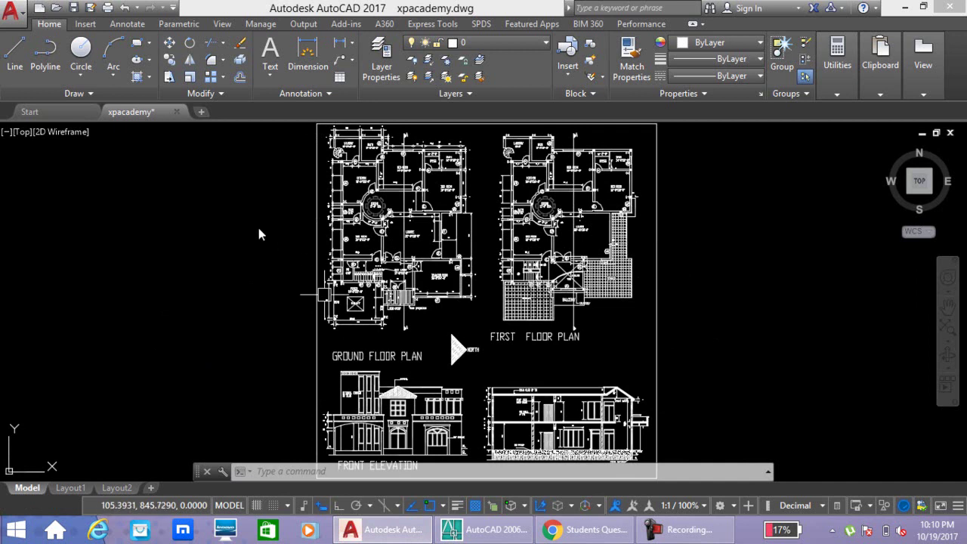
left_click(89, 9)
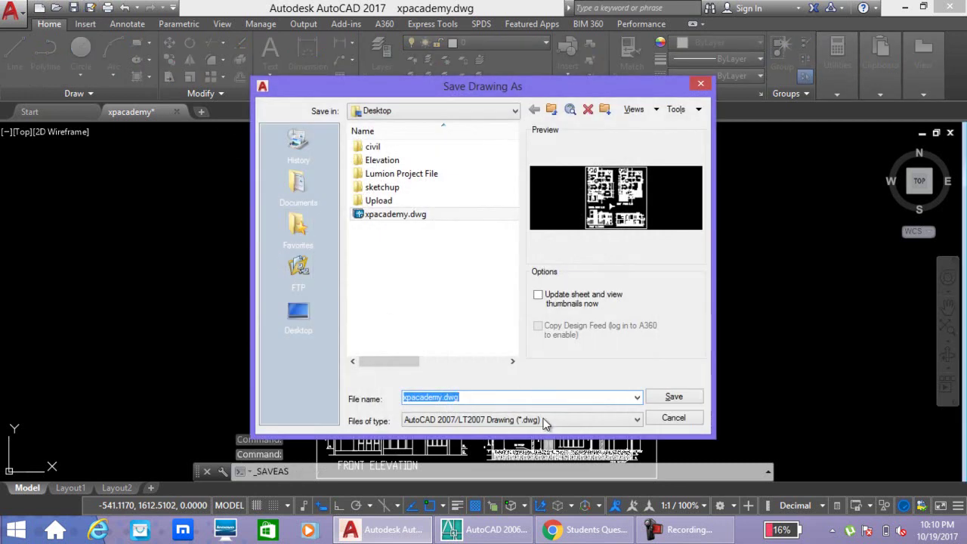
- Save the drawing as xpacademy-1.dwg in AutoCAD 2004/LT2004 Drawing format
left_click(424, 421)
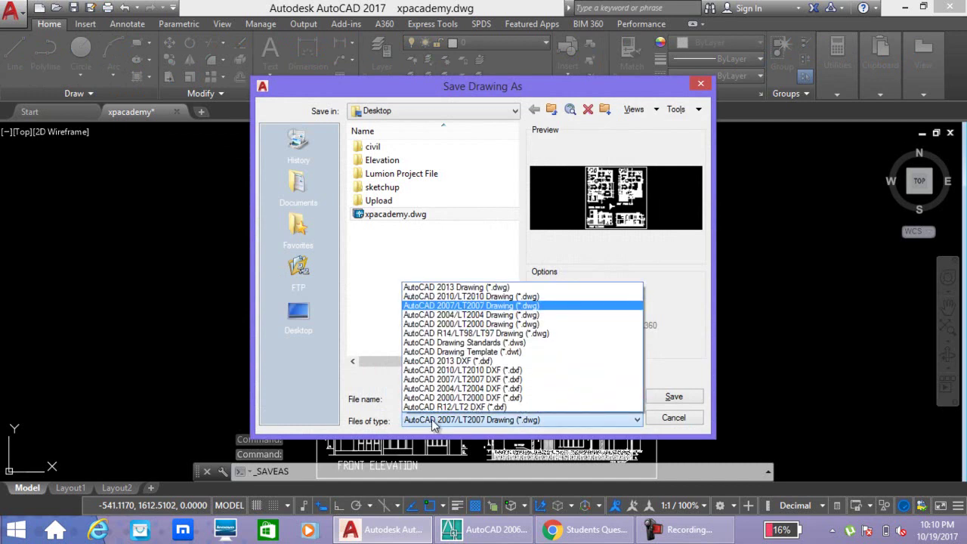
left_click(461, 288)
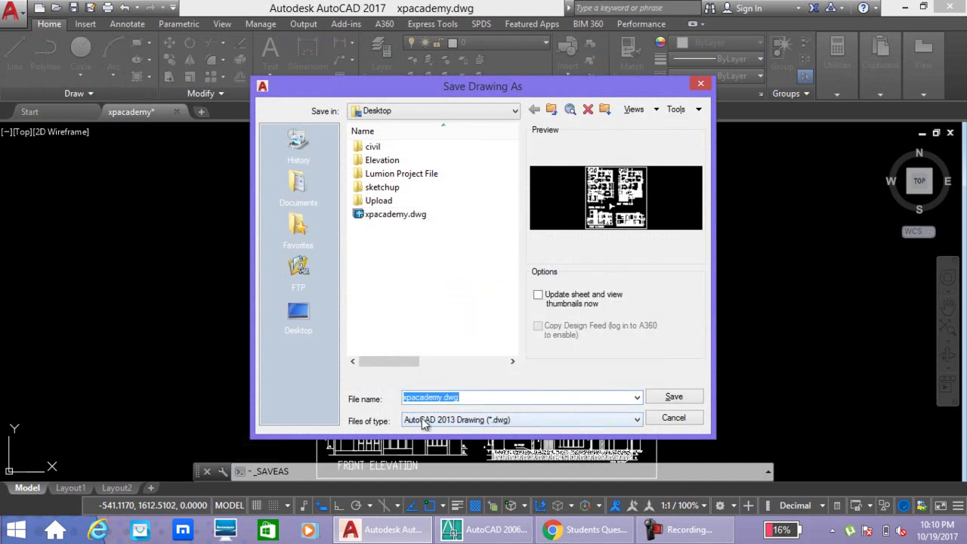
left_click(453, 427)
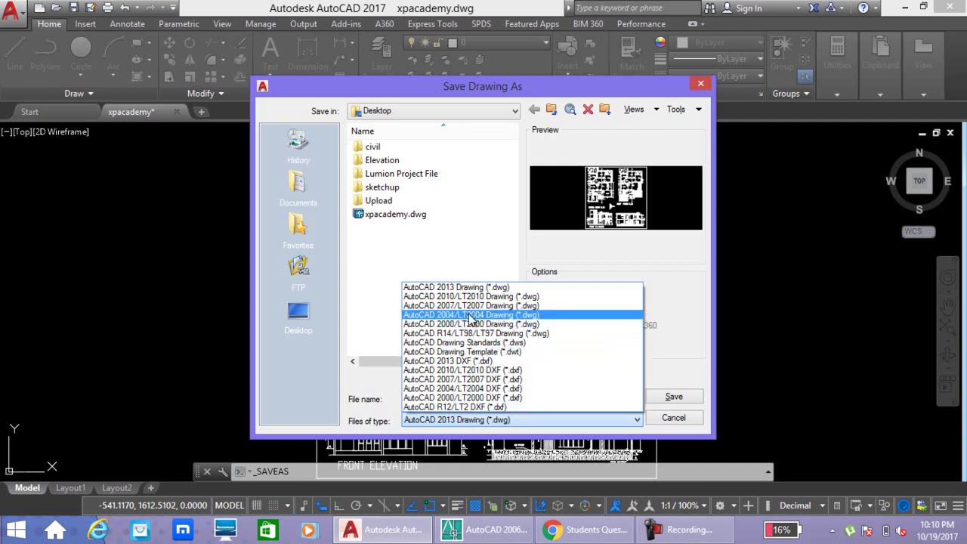
left_click(475, 315)
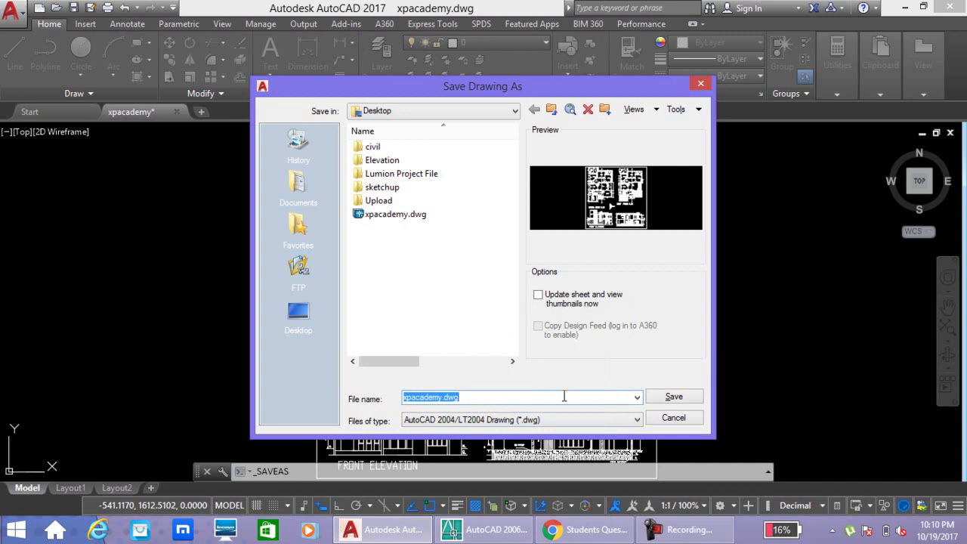
left_click(441, 398)
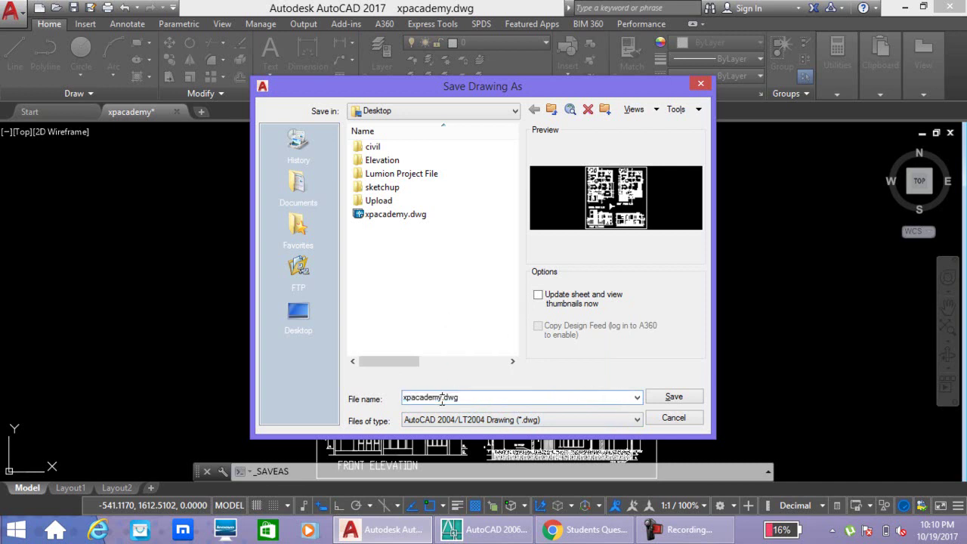
type("-1")
left_click(669, 396)
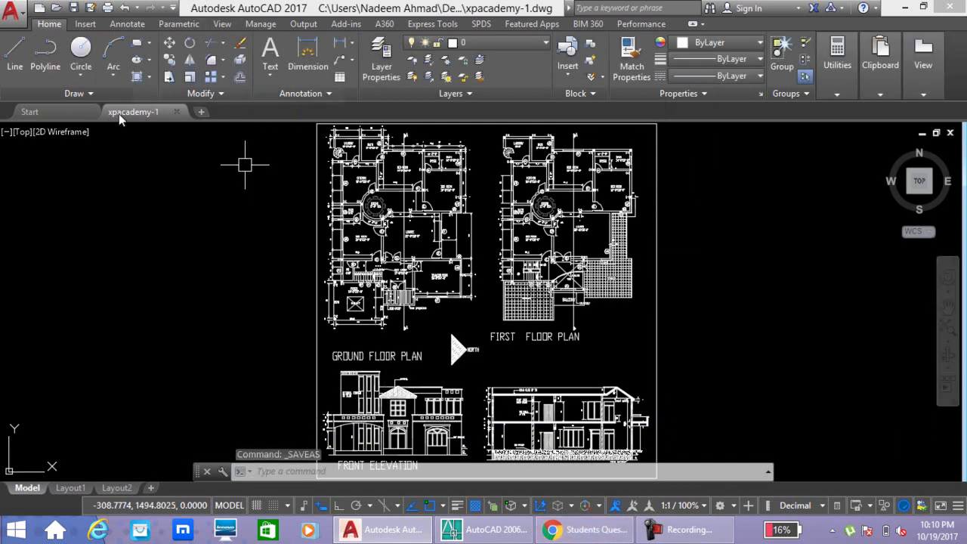
- Close xpacademy-1 in AutoCAD 2017, then open it from the Desktop in AutoCAD 2006
left_click(176, 112)
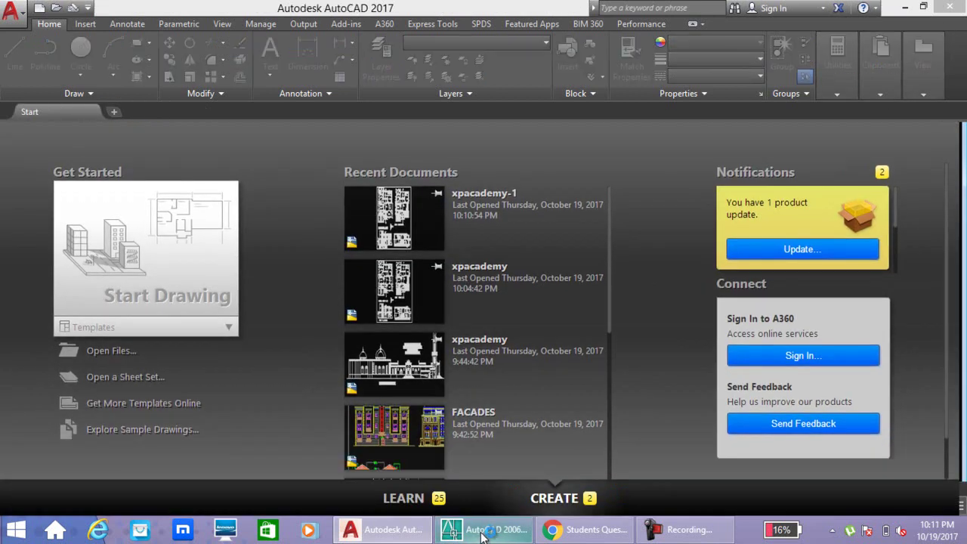
left_click(483, 531)
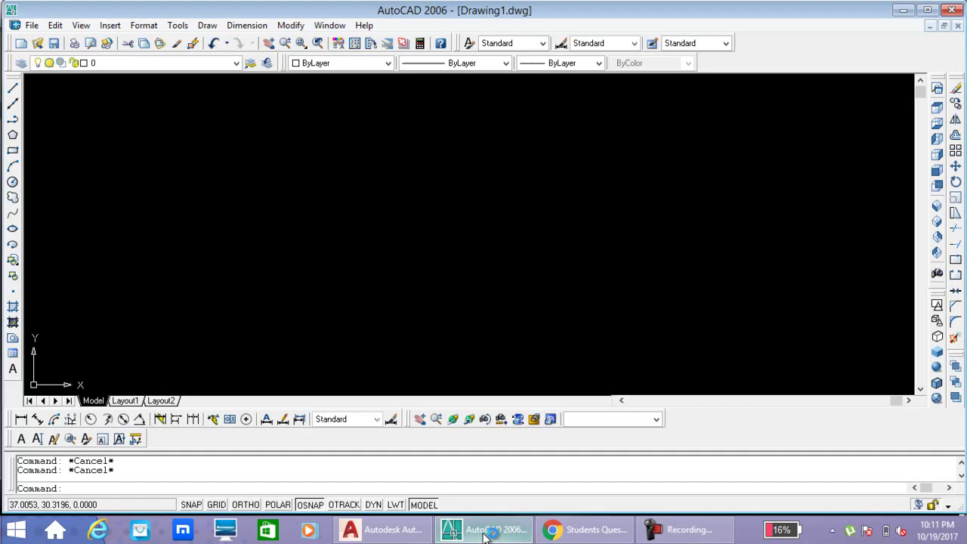
left_click(37, 43)
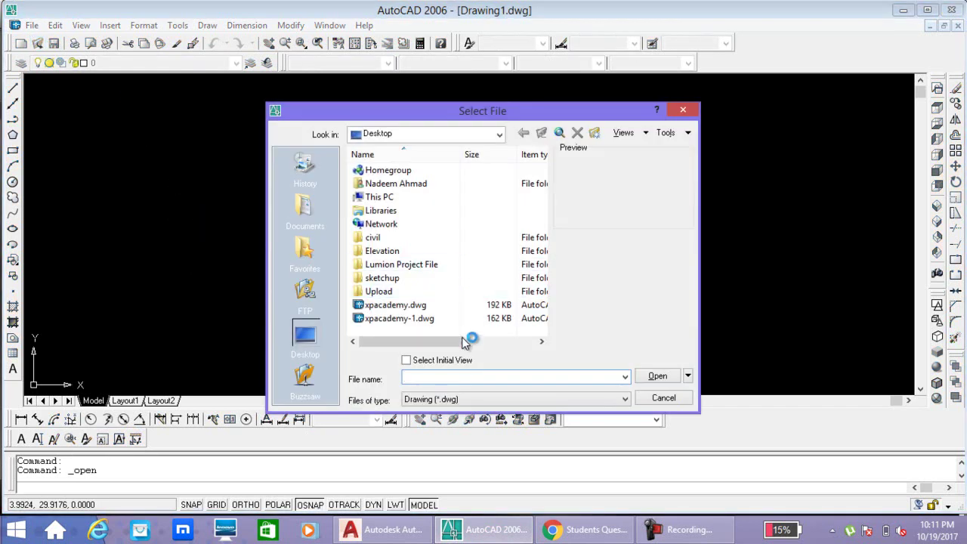
left_click(423, 318)
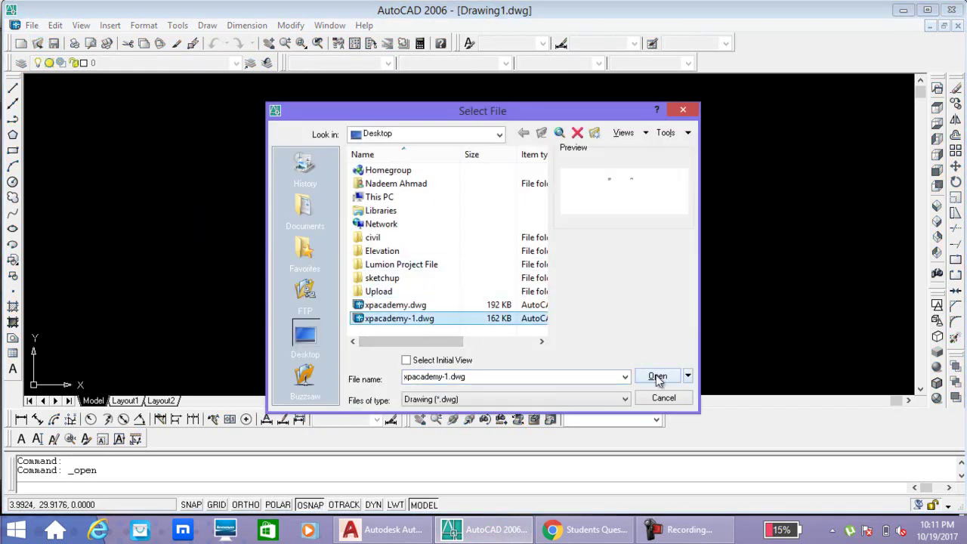
left_click(656, 374)
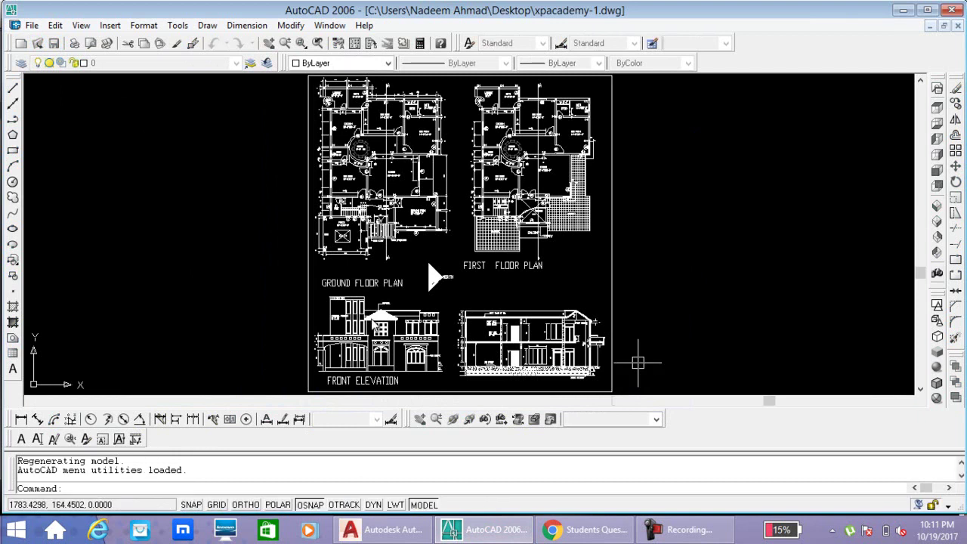
scroll(388, 324, "up", 2)
mouse_move(383, 326)
middle_mouse_down()
mouse_move(408, 249)
mouse_move(384, 318)
middle_mouse_up()
scroll(418, 279, "up", 1)
scroll(417, 279, "down", 2)
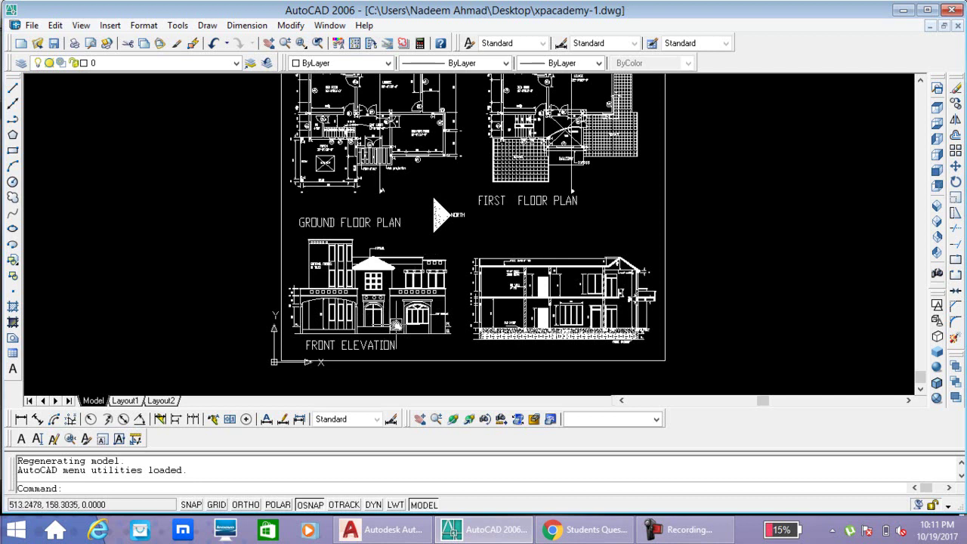
- Quit AutoCAD 2006 without saving changes, then close AutoCAD 2017
left_click(951, 10)
left_click(496, 294)
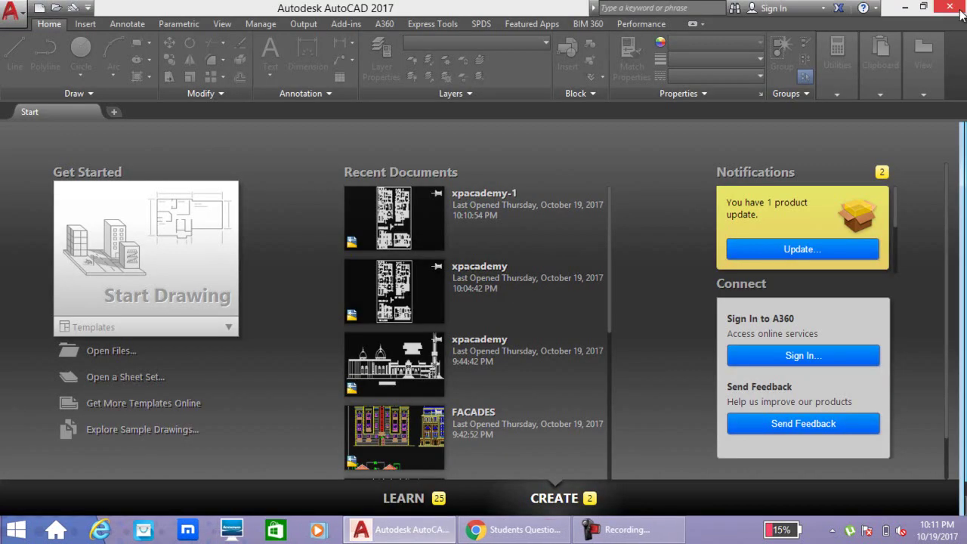
left_click(949, 7)
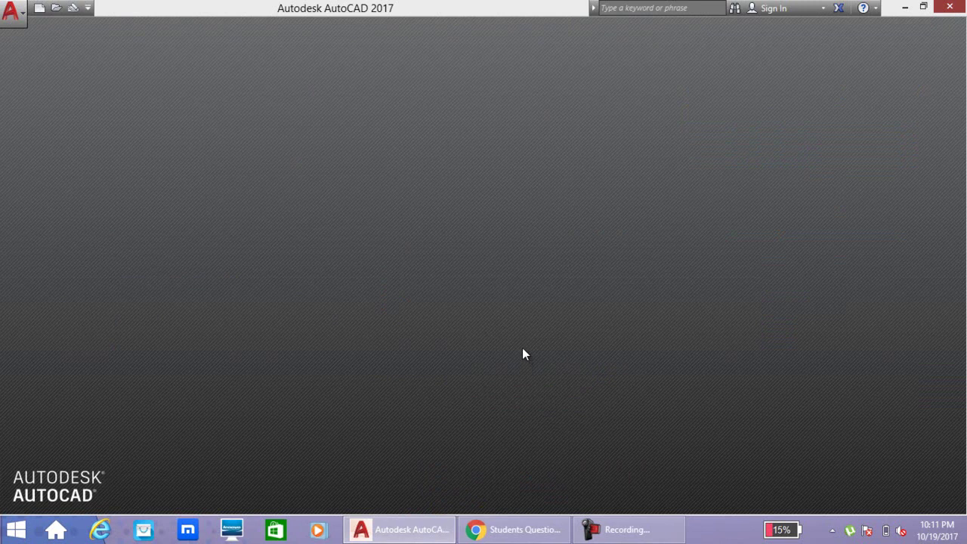